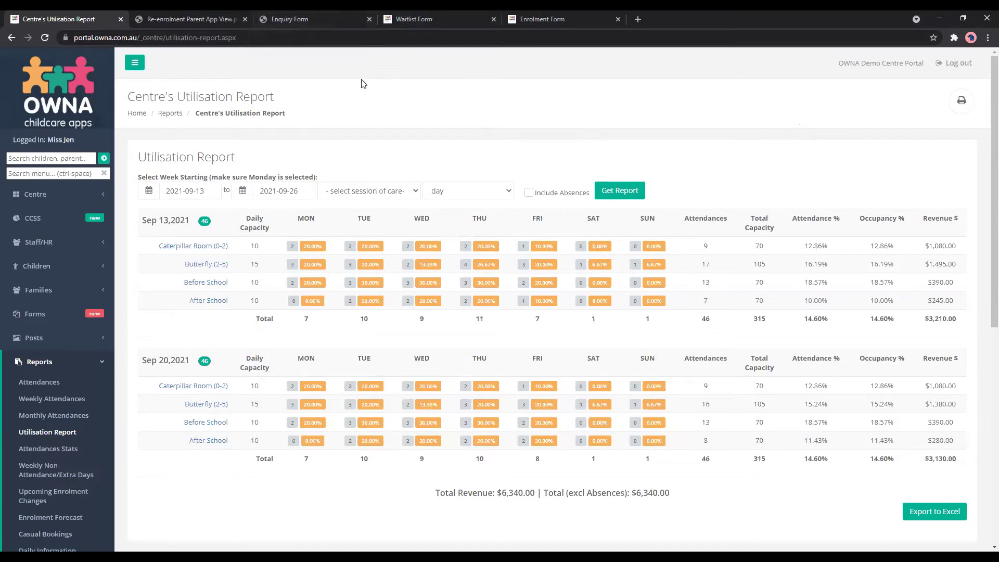
# Switch to the enquiry form tab and scroll through its fields.
pyautogui.click(315, 20)
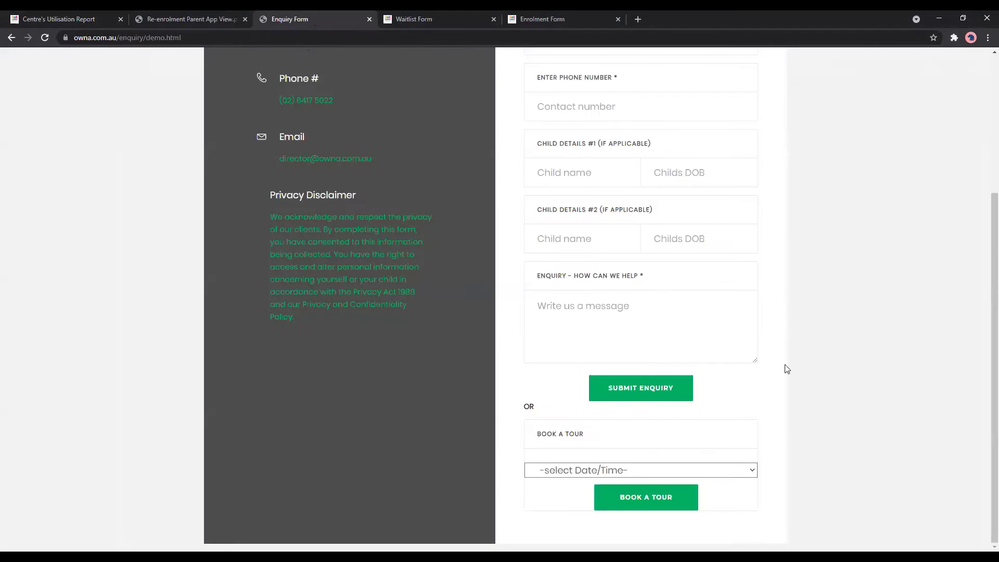
pyautogui.scroll(3, 853, 359)
pyautogui.scroll(1, 854, 359)
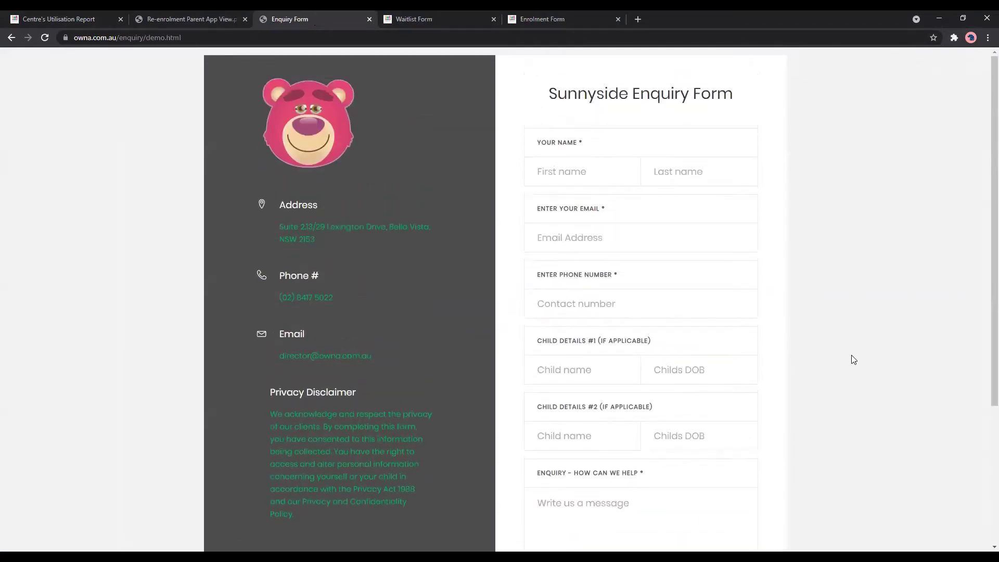
pyautogui.scroll(-2, 853, 359)
pyautogui.scroll(2, 853, 359)
pyautogui.scroll(-3, 850, 364)
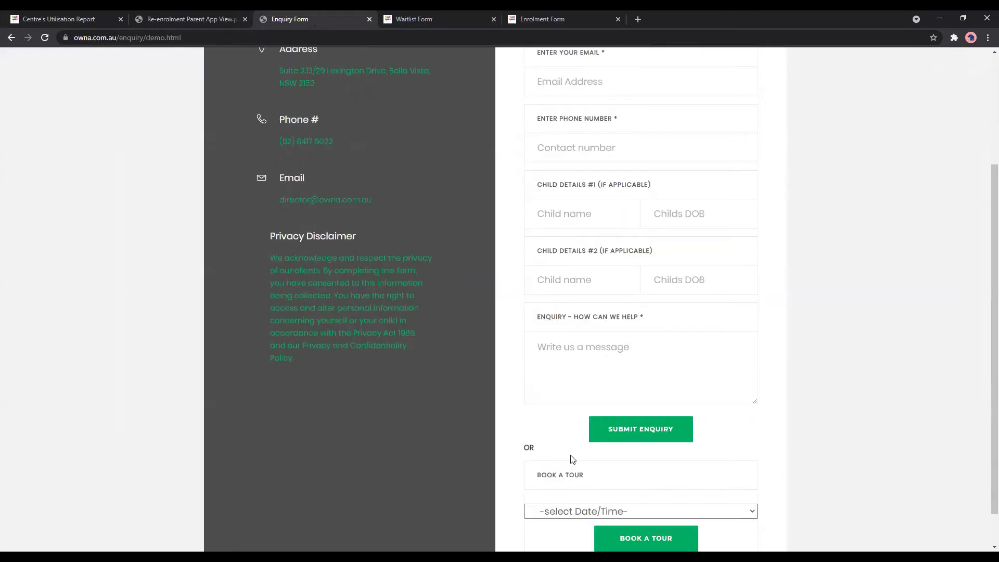
pyautogui.scroll(-1, 809, 461)
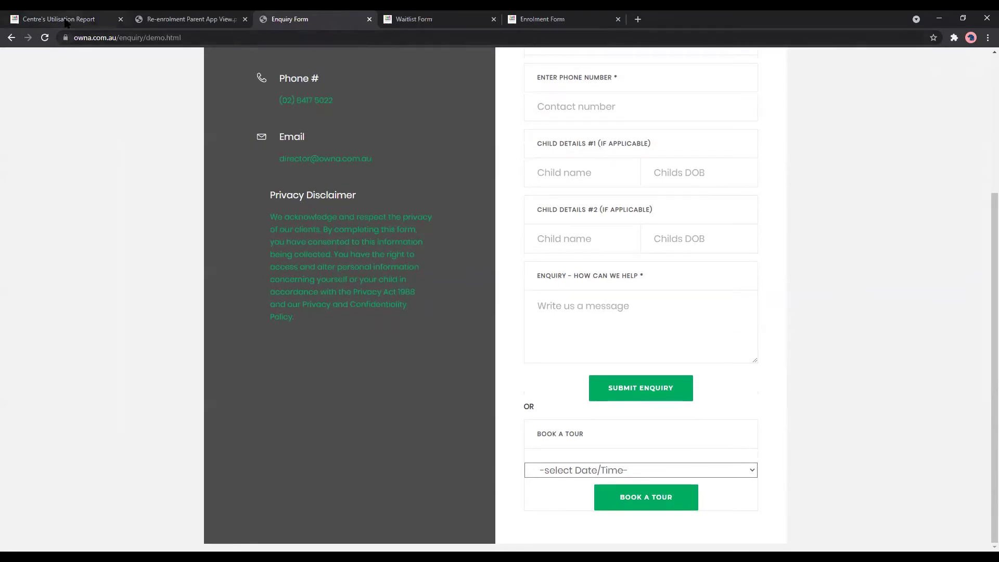
# Return to the portal and open Manage Enquiries, listing the two submitted enquiries.
pyautogui.hotkey('ctrl', '1')
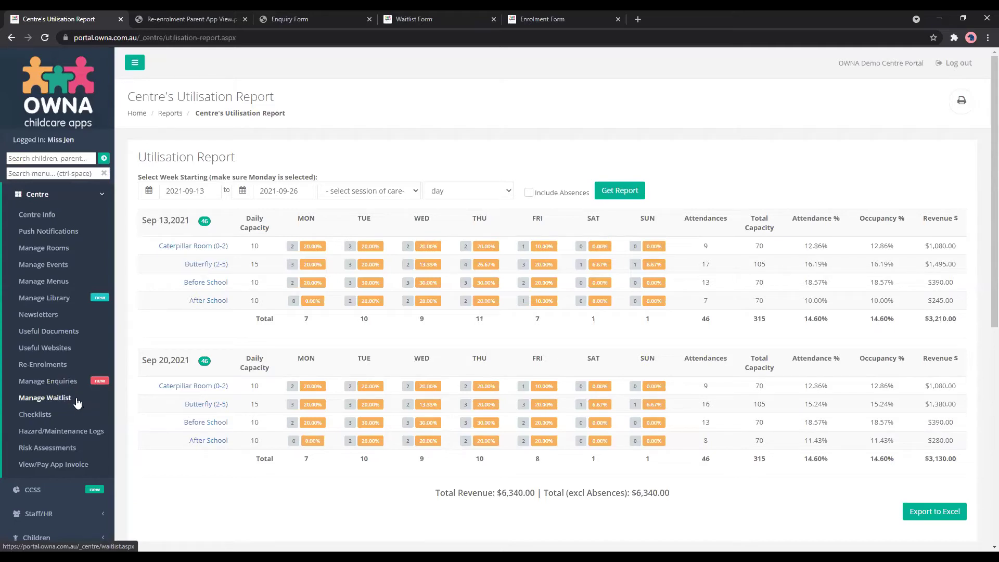
pyautogui.click(73, 398)
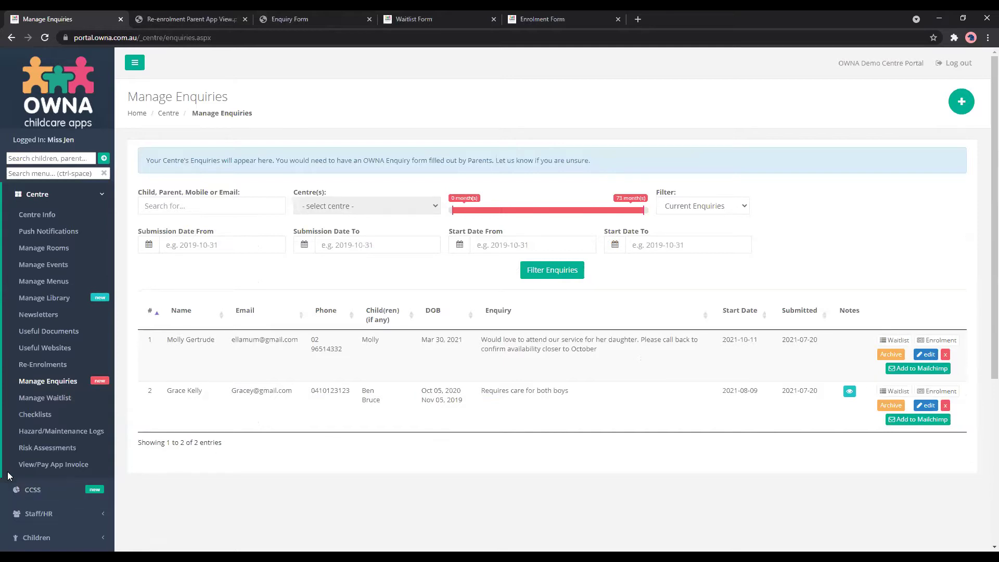
pyautogui.scroll(-1, 9, 478)
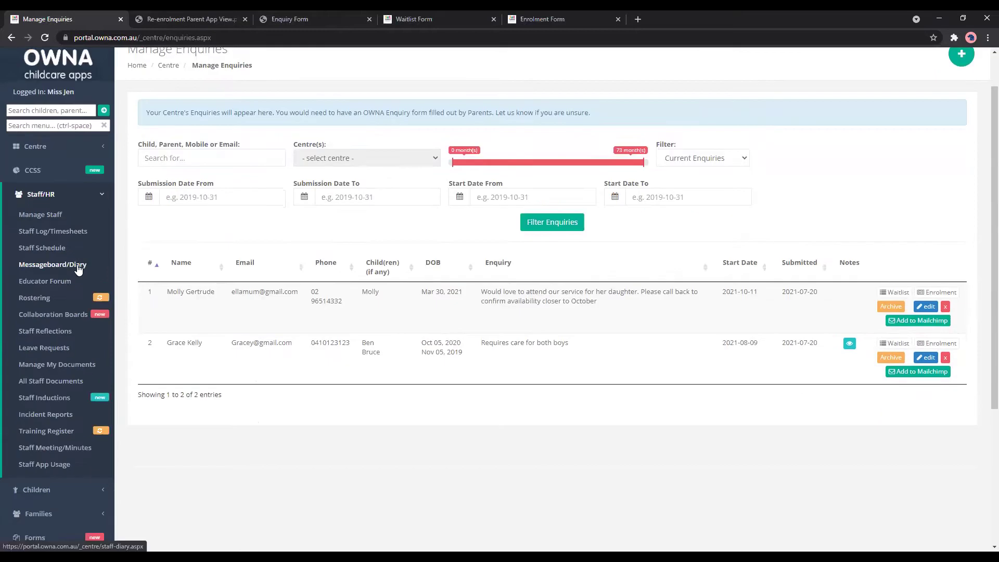
# Start a new staff diary item from Messageboard/Diary, inspect its Title and Type, then go back.
pyautogui.click(67, 264)
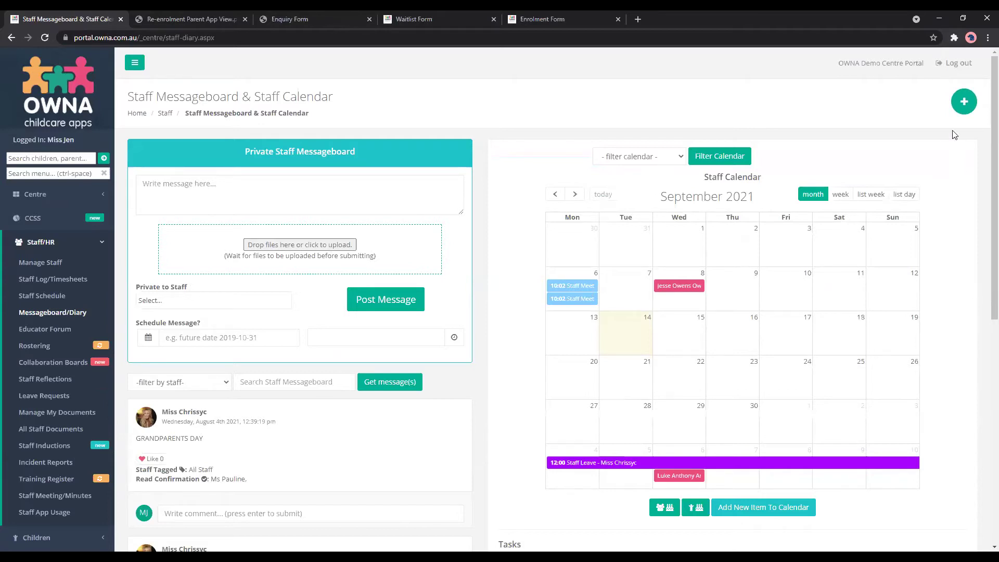
pyautogui.click(964, 102)
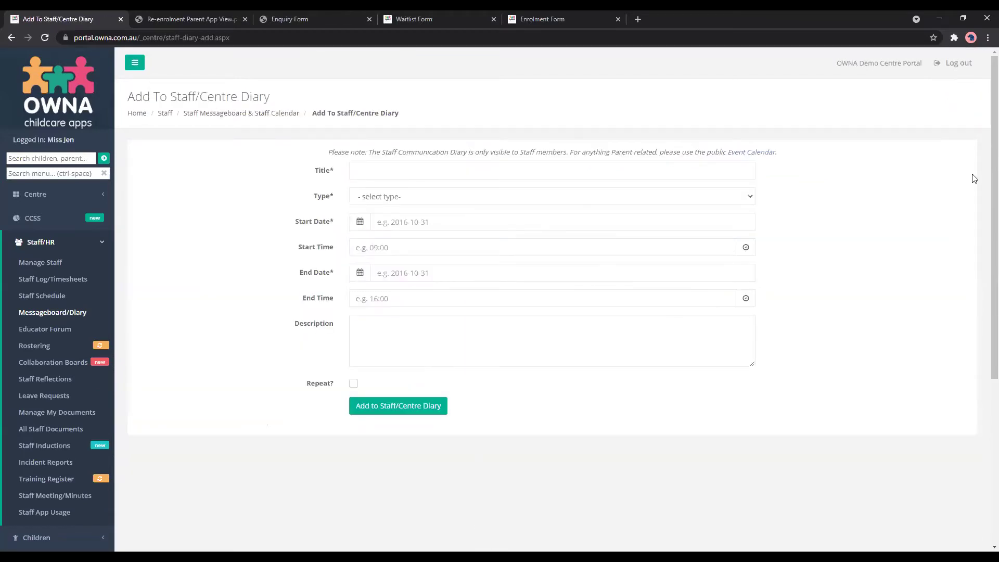
pyautogui.click(541, 167)
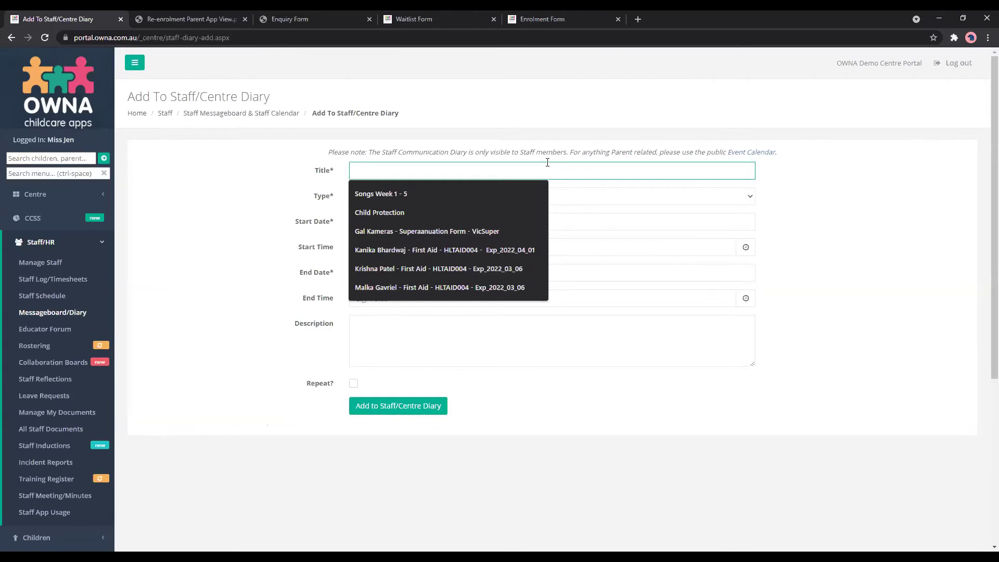
pyautogui.click(702, 196)
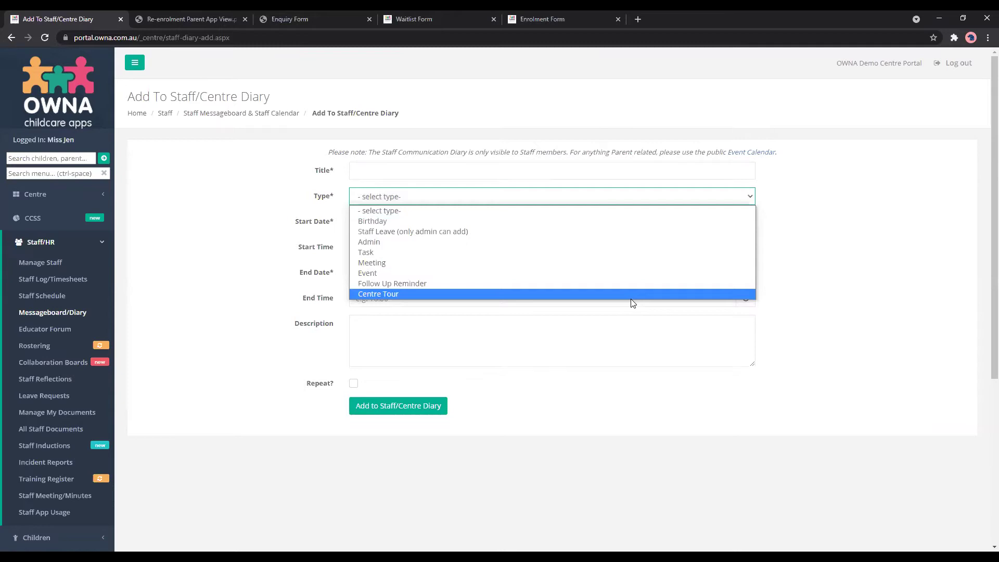
pyautogui.click(136, 328)
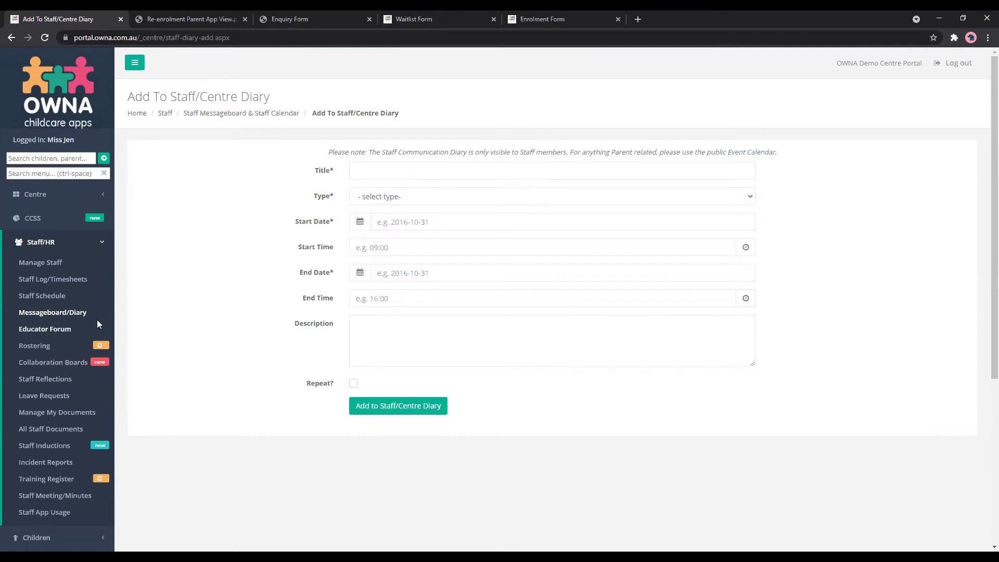
pyautogui.hotkey('alt', 'Left')
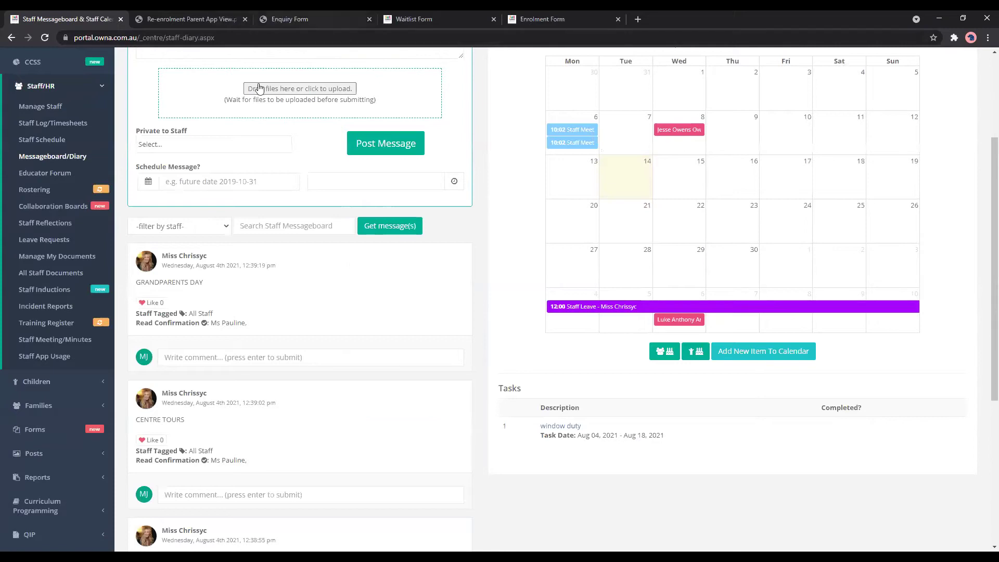
pyautogui.click(291, 20)
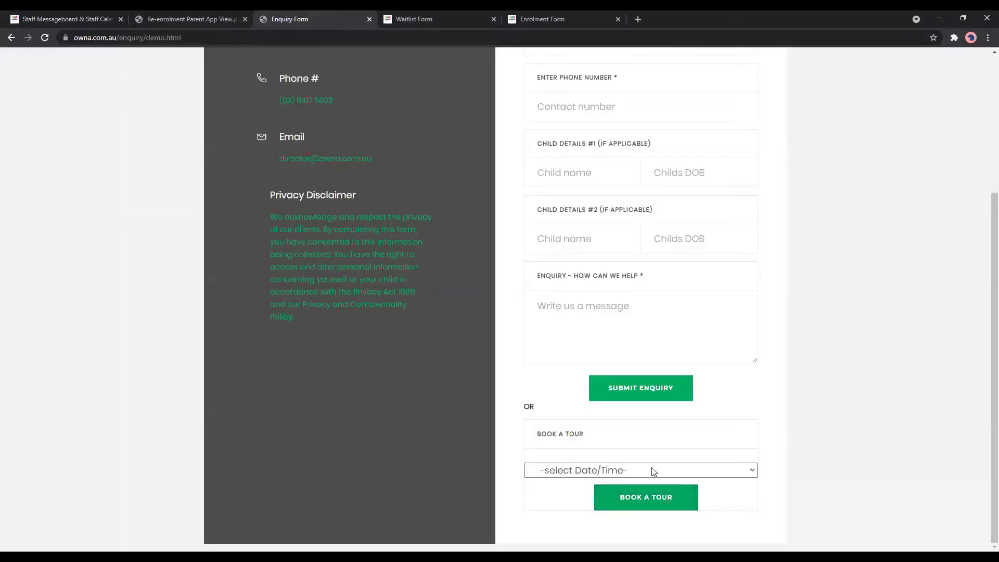
pyautogui.click(655, 471)
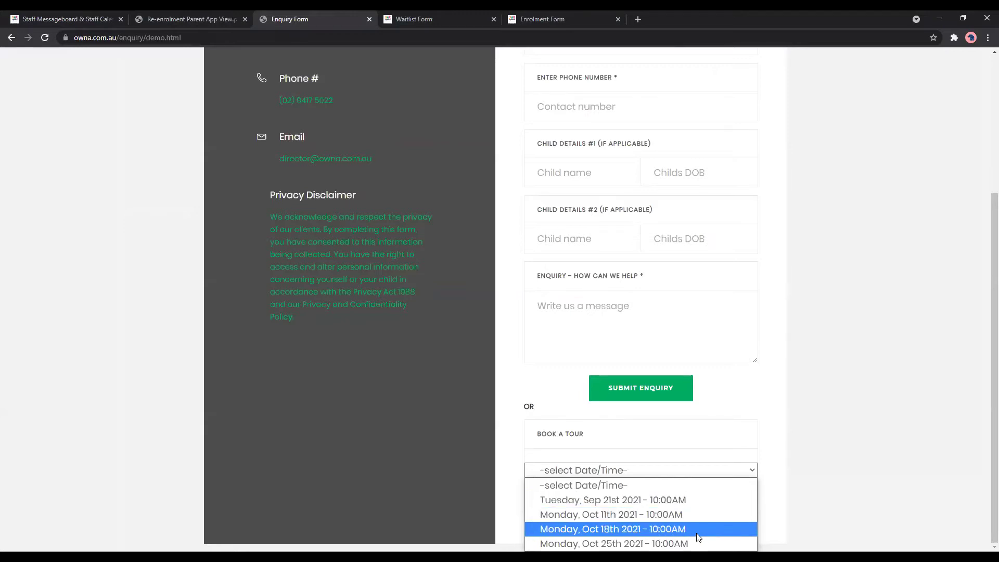
pyautogui.click(172, 25)
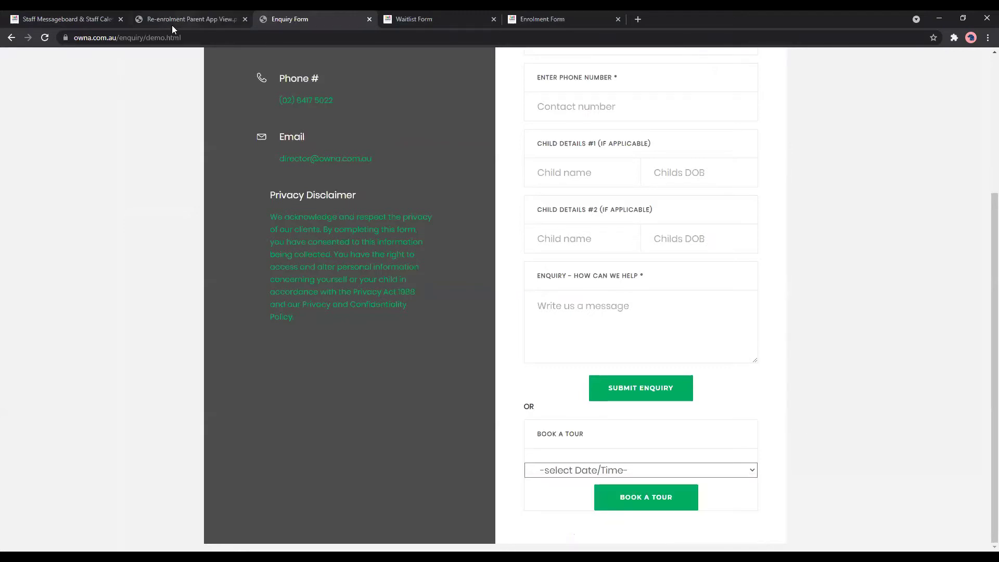
pyautogui.click(89, 18)
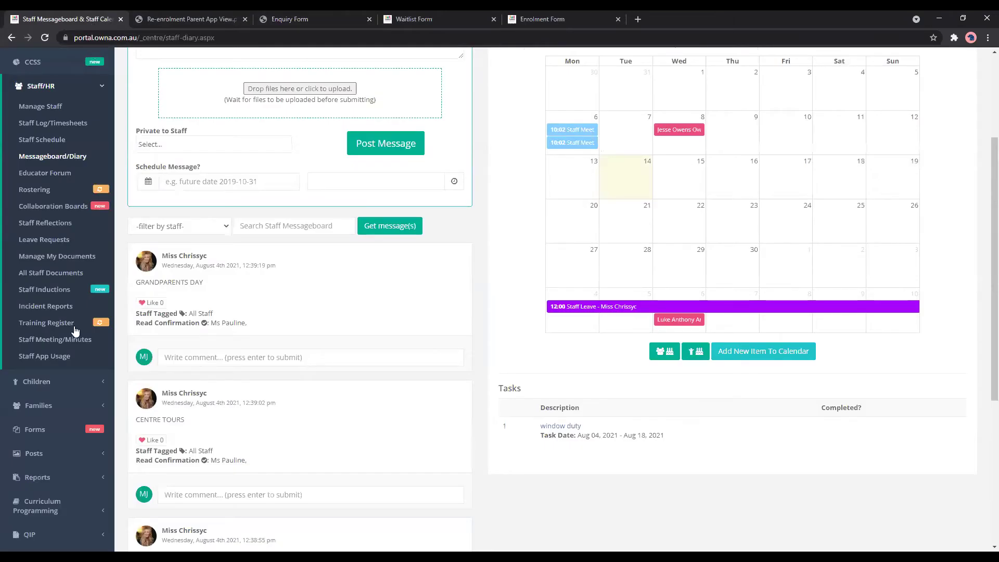
# Reopen Manage Enquiries from the sidebar's Centre section to see the 2 current enquiries.
pyautogui.scroll(2, 73, 471)
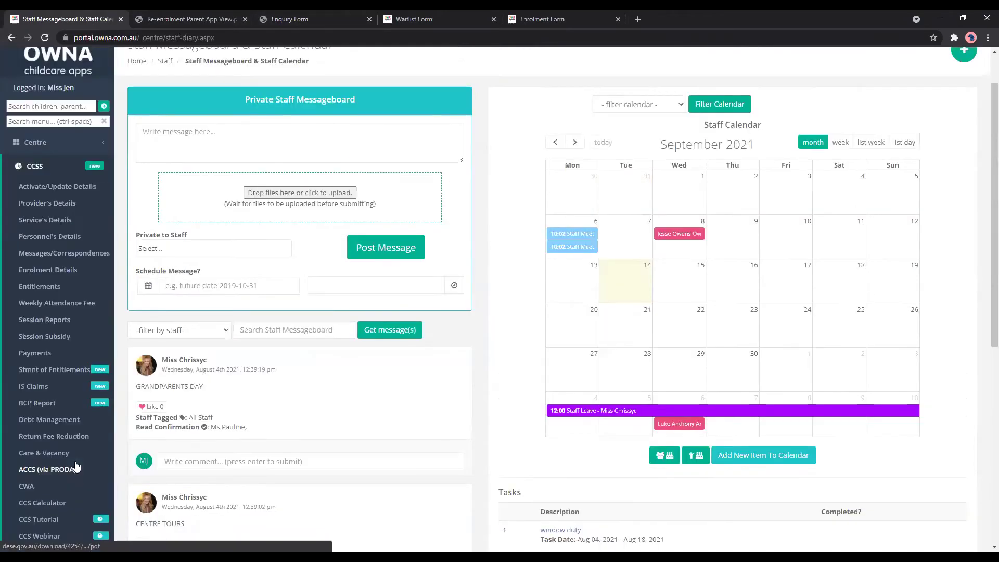
pyautogui.click(53, 149)
pyautogui.click(65, 331)
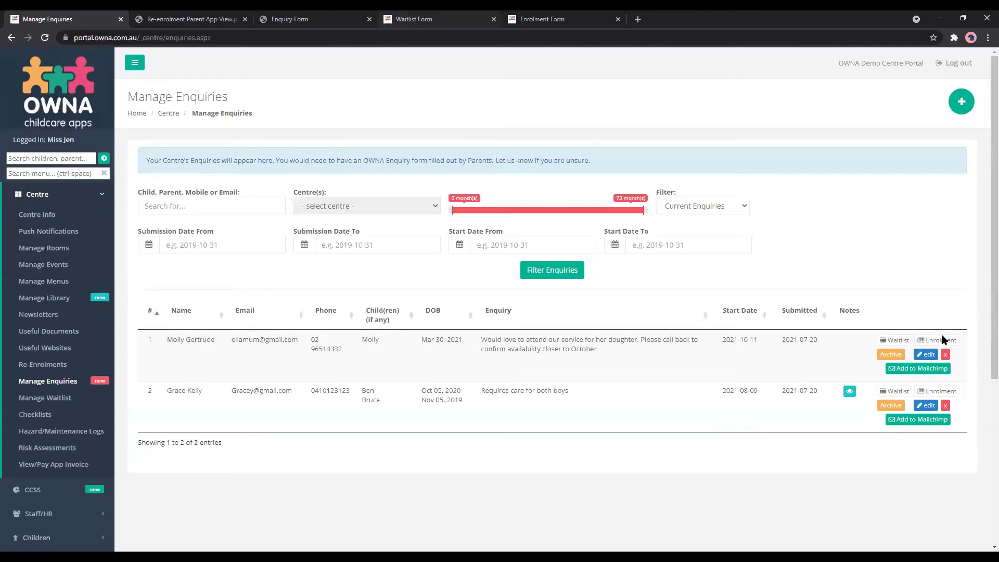
# Switch to the Sunnyside Waitlist form and scroll its blank fields down to Submit Application.
pyautogui.hotkey('ctrl', '4')
pyautogui.scroll(-3, 678, 359)
pyautogui.scroll(-1, 825, 373)
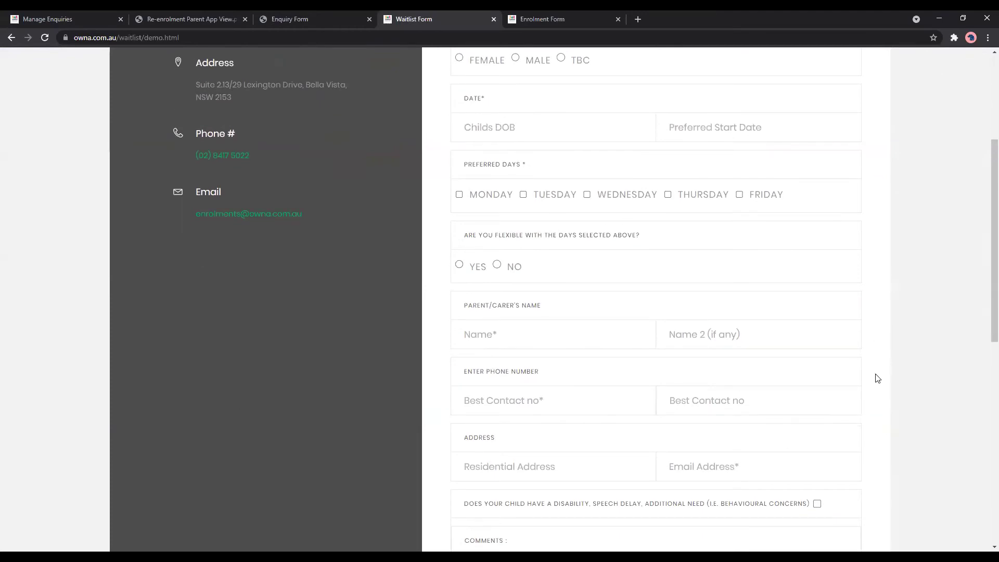
pyautogui.scroll(-2, 875, 388)
pyautogui.scroll(3, 872, 385)
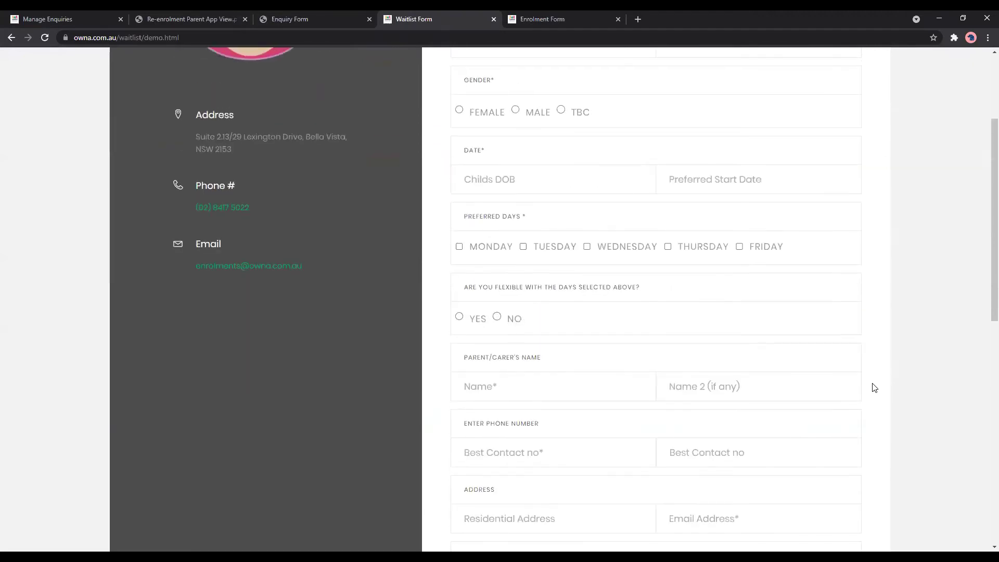
pyautogui.scroll(3, 762, 330)
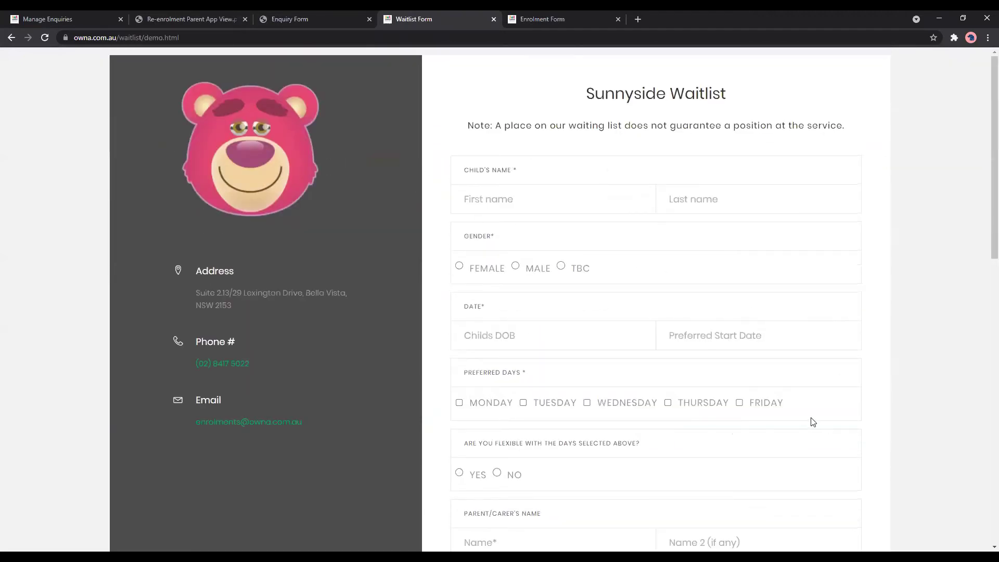
pyautogui.scroll(-3, 811, 419)
pyautogui.scroll(-10, 814, 418)
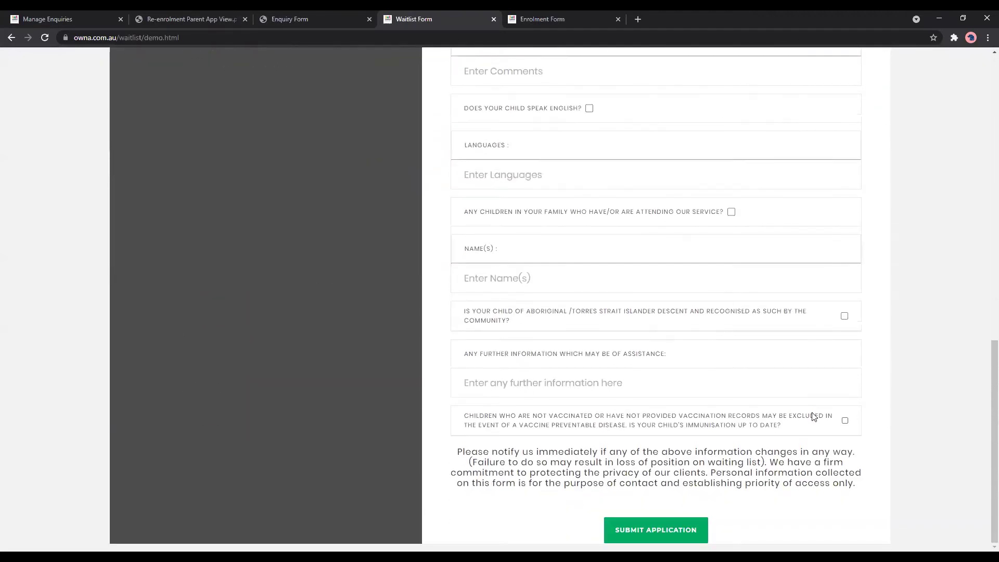
# Scroll the filled Sunnyside Enrolment Form through the child, carer and cultural consideration sections.
pyautogui.click(601, 23)
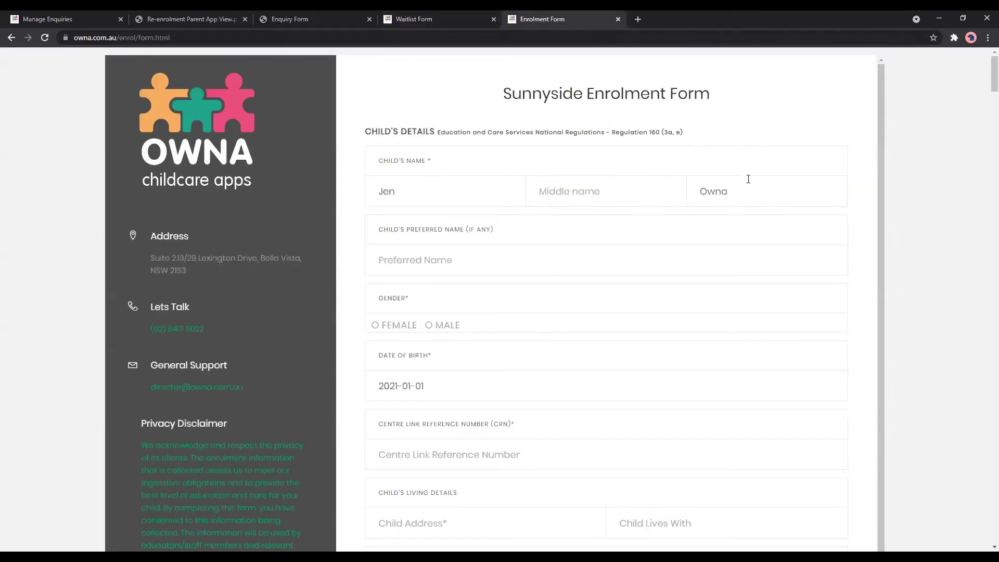
pyautogui.scroll(-2, 656, 255)
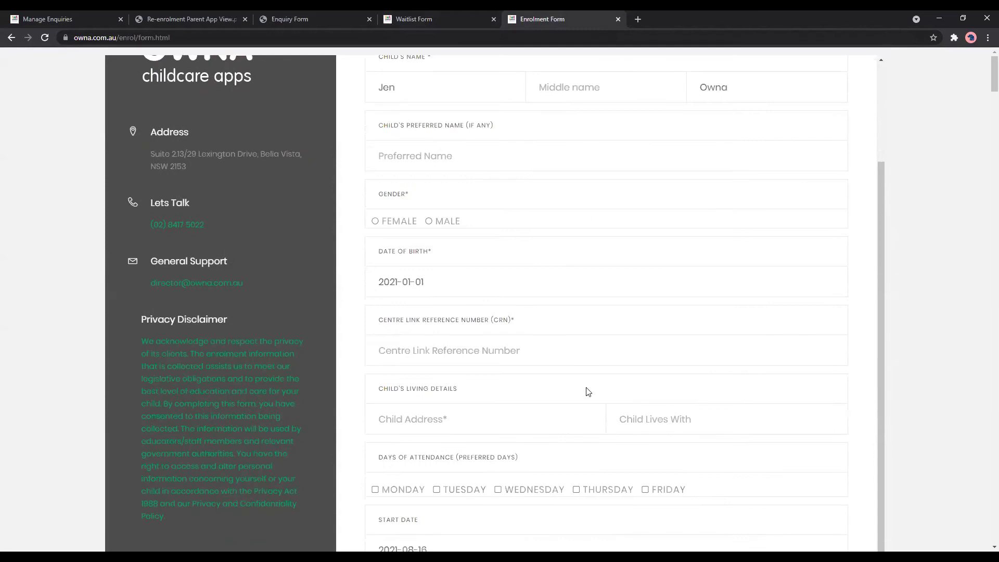
pyautogui.scroll(-6, 588, 392)
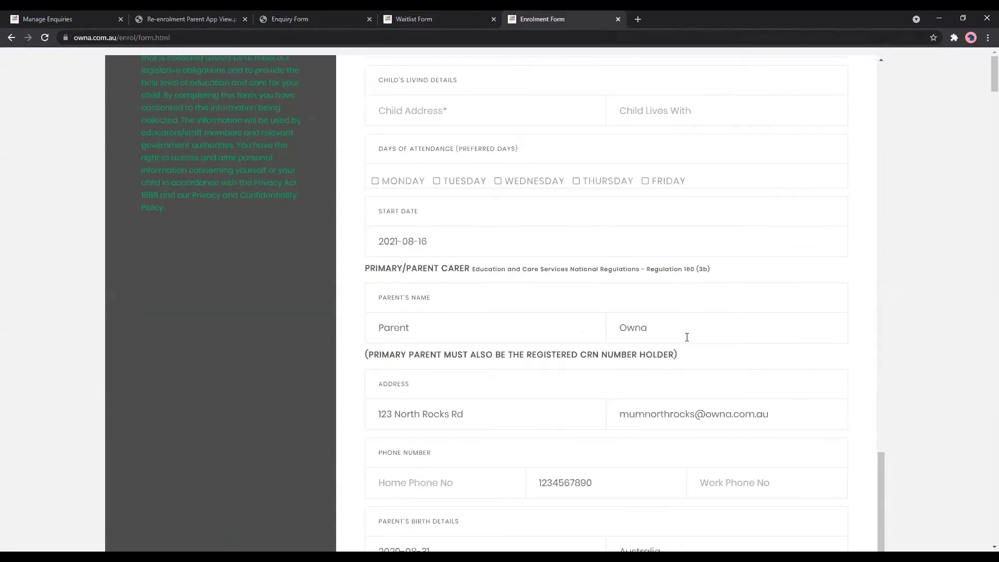
pyautogui.scroll(-2, 704, 329)
pyautogui.scroll(2, 704, 334)
pyautogui.scroll(-15, 705, 335)
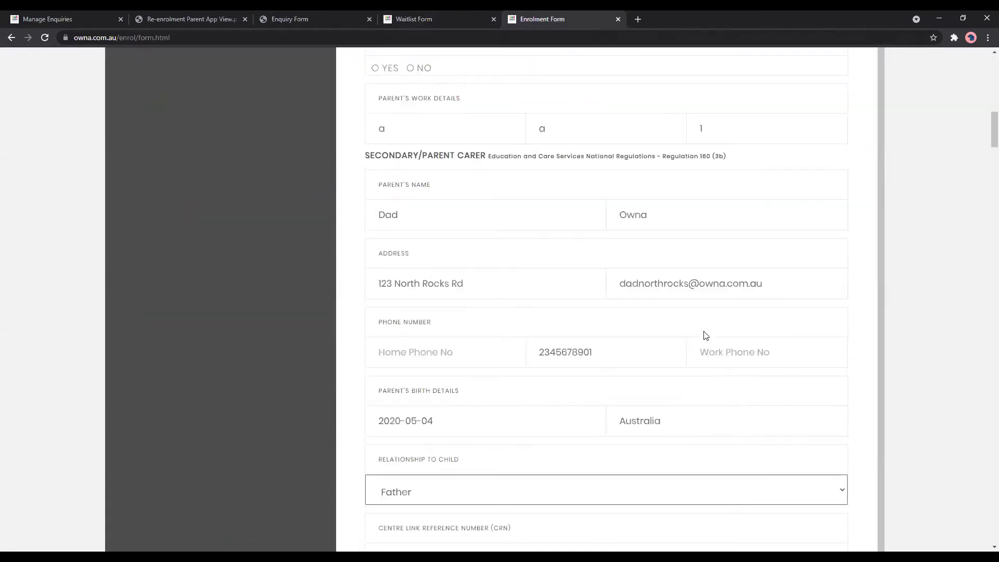
pyautogui.scroll(-6, 705, 335)
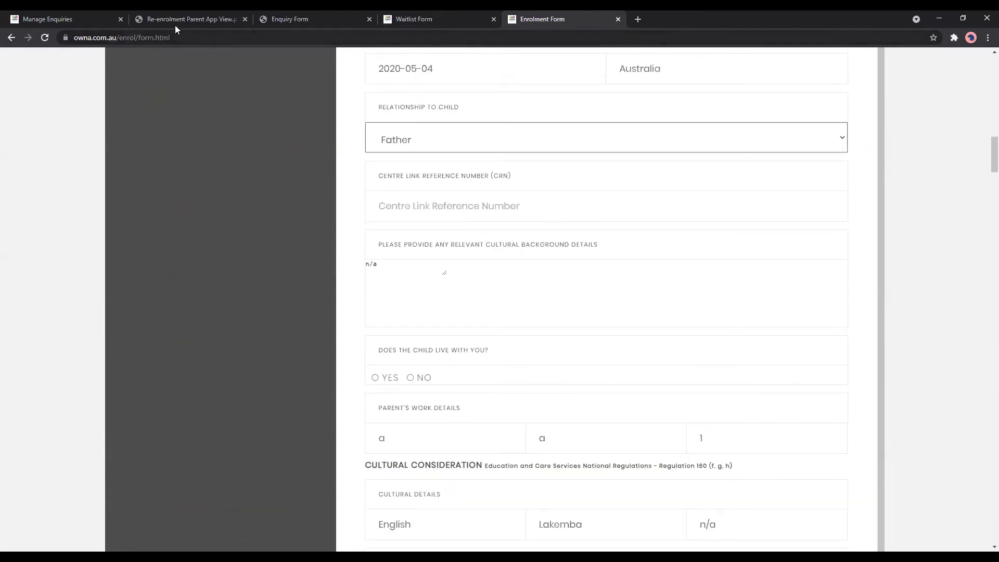
# Open Manage Waitlist and scroll through the table of 7 waitlist records.
pyautogui.click(78, 17)
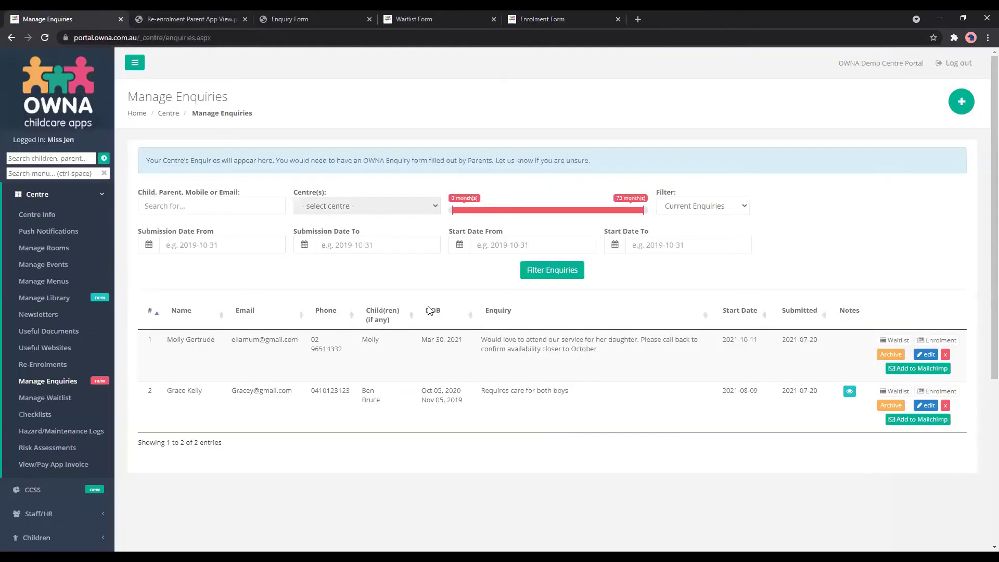
pyautogui.click(47, 398)
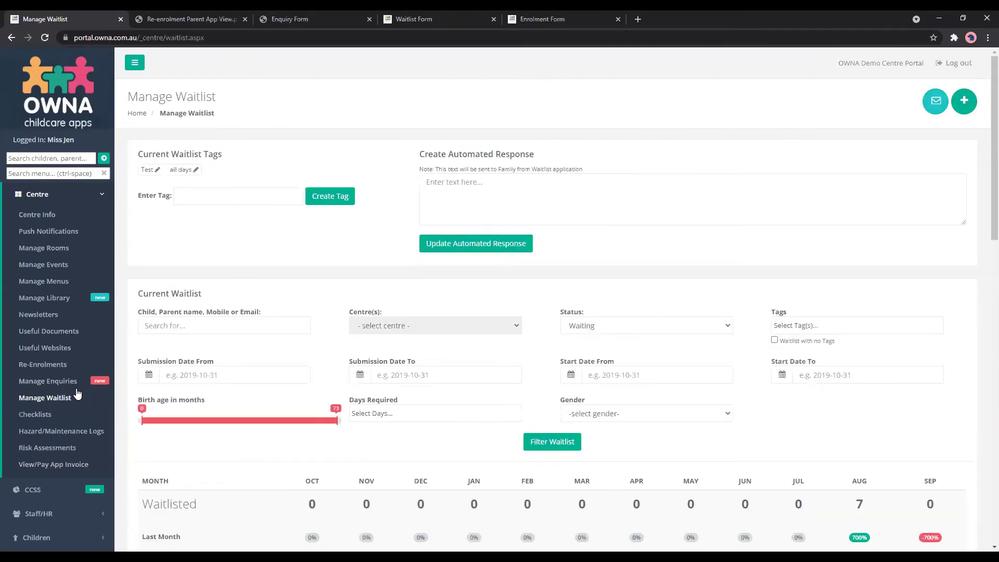
pyautogui.click(54, 382)
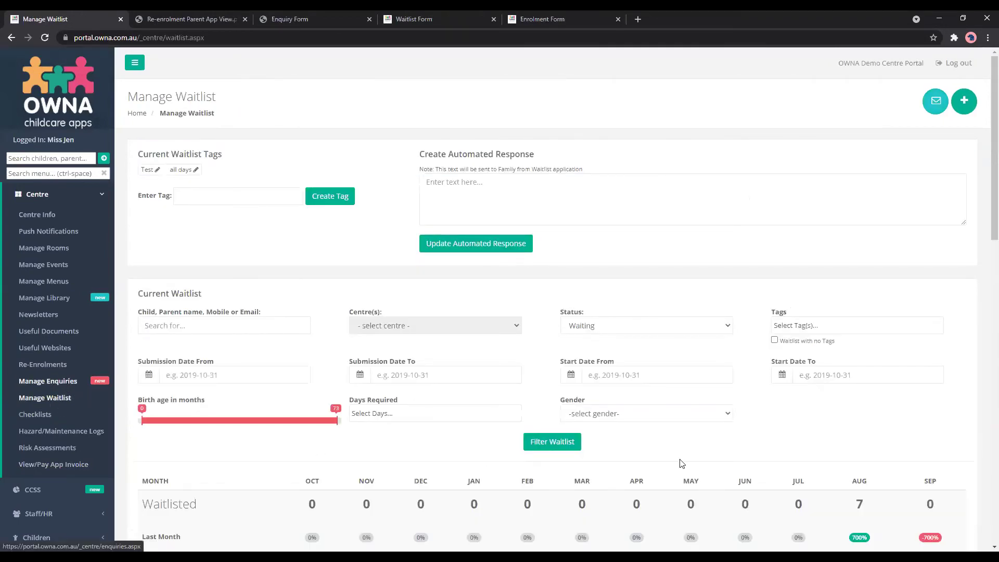
pyautogui.scroll(-9, 682, 463)
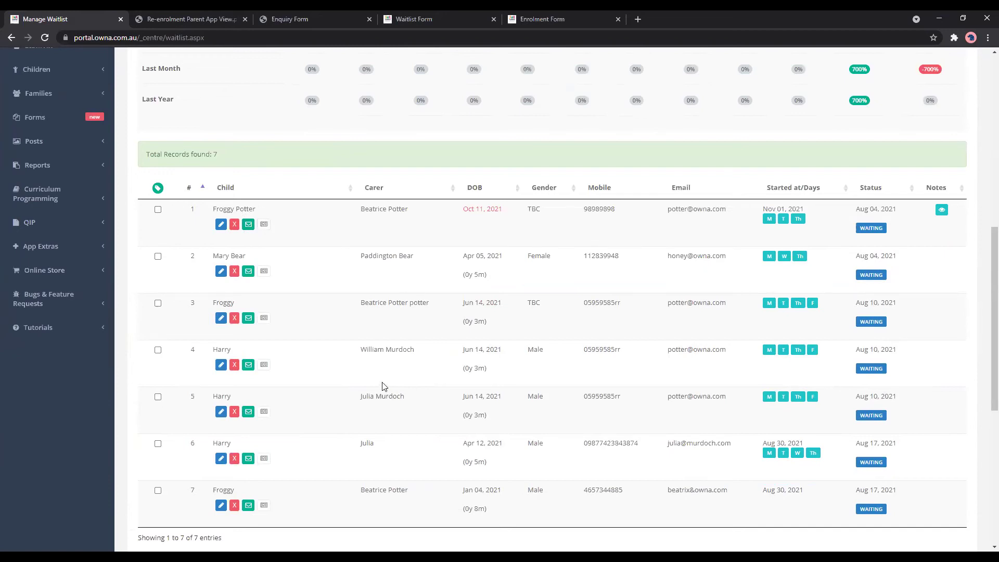
pyautogui.scroll(1, 323, 348)
pyautogui.scroll(7, 323, 348)
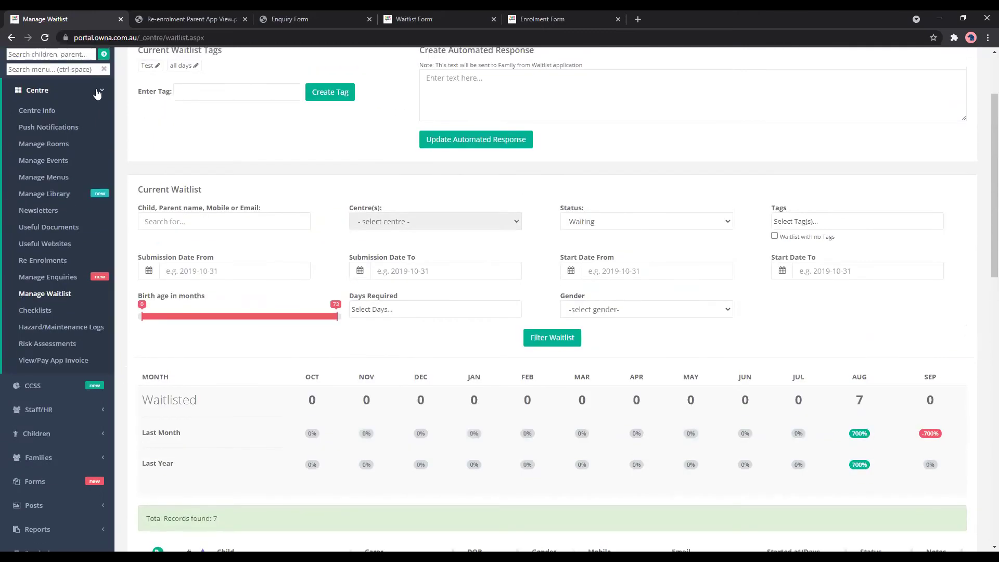
# Collapse Centre and open Enrolment Forms under Children to view the submissions page.
pyautogui.click(94, 93)
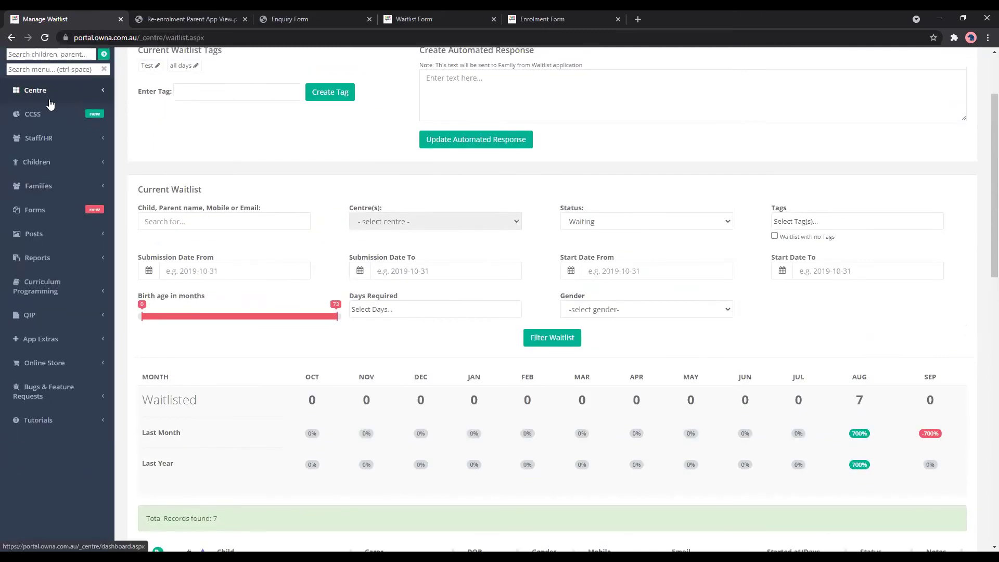
pyautogui.click(59, 162)
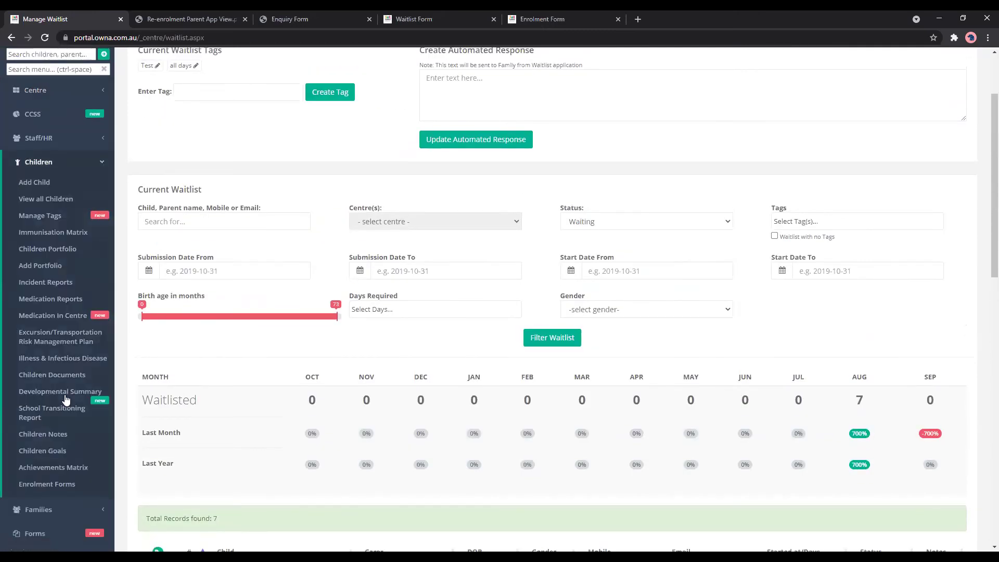
pyautogui.click(67, 482)
# Switch the submissions filter from pending to All Enrolments, then collapse the Children sidebar section.
pyautogui.click(350, 293)
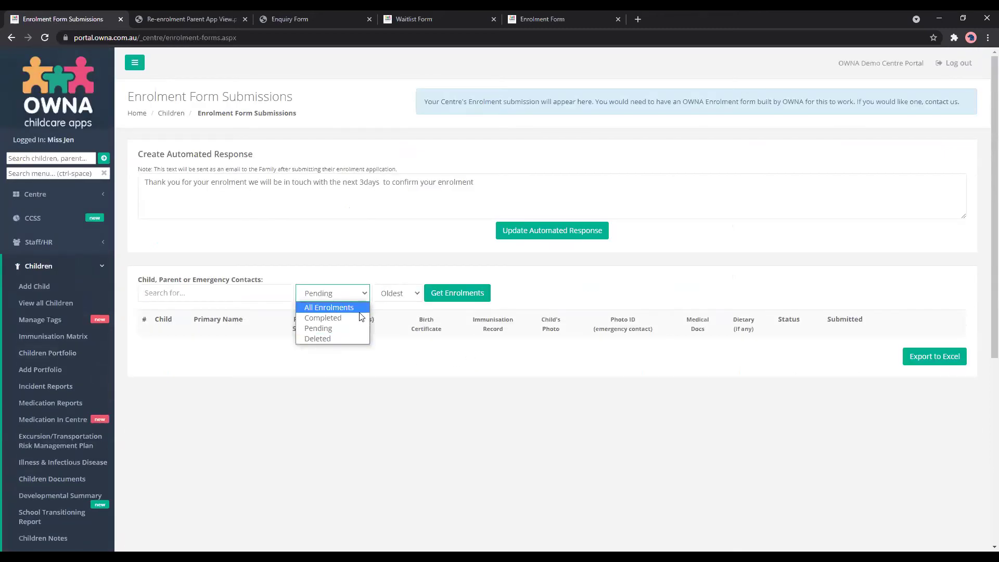
pyautogui.click(360, 312)
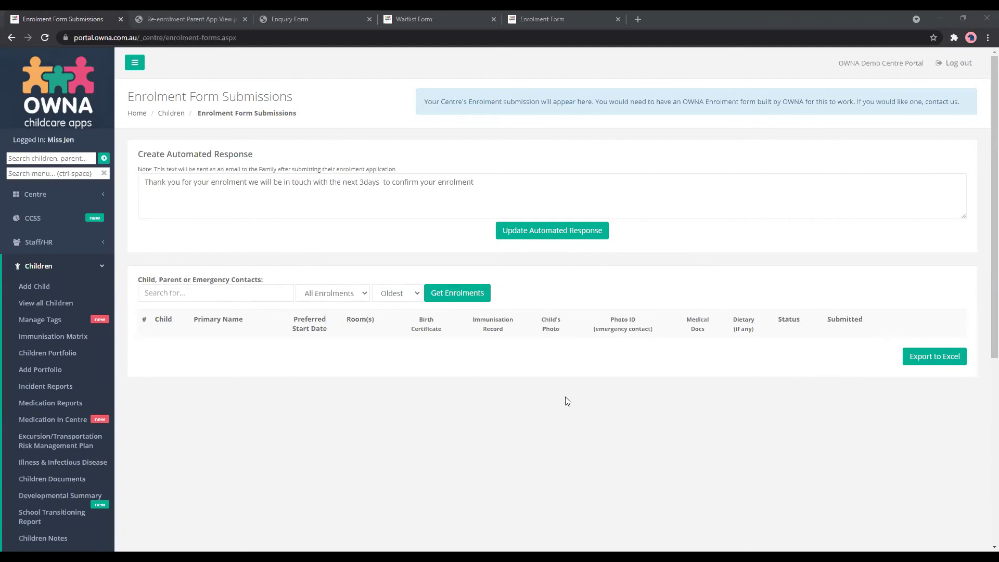
pyautogui.click(78, 442)
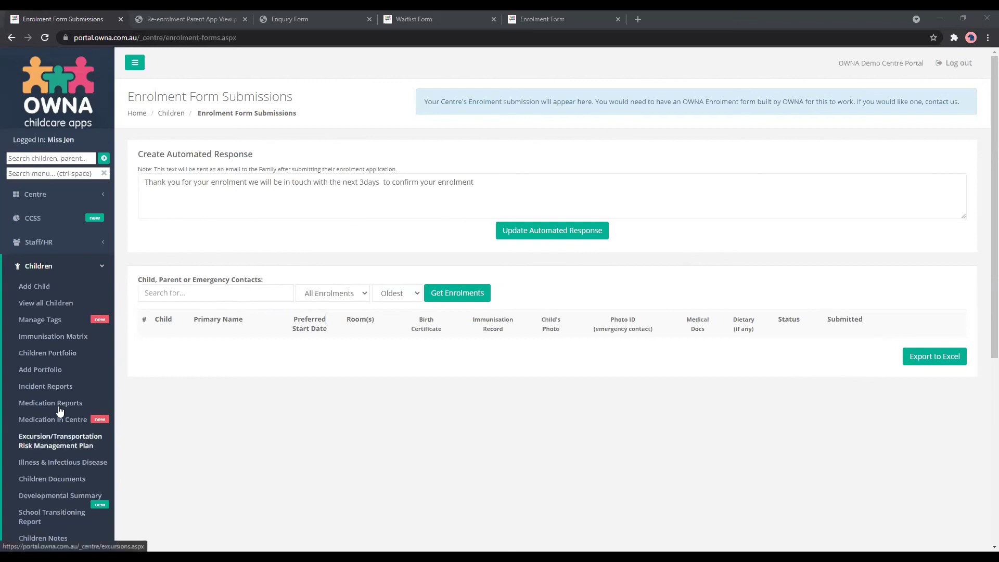
pyautogui.click(289, 409)
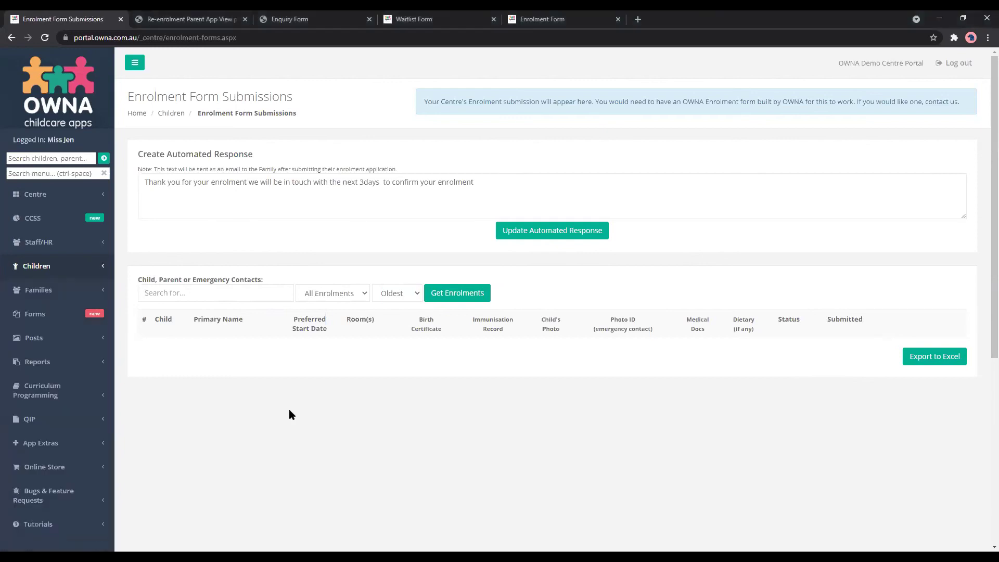